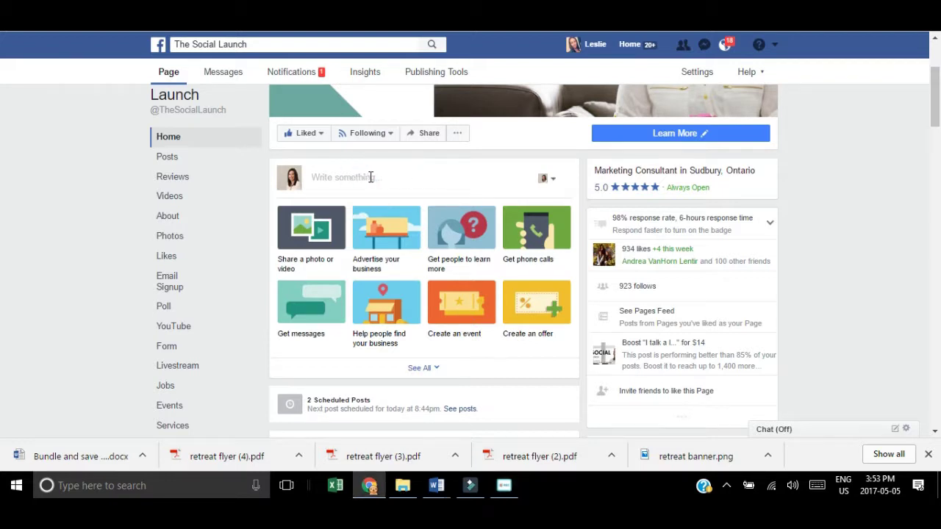
Write a page post captioned 'Are you using Instagram? Here are some post ideas!' with a photo attached.
left_click(369, 177)
left_click(341, 181)
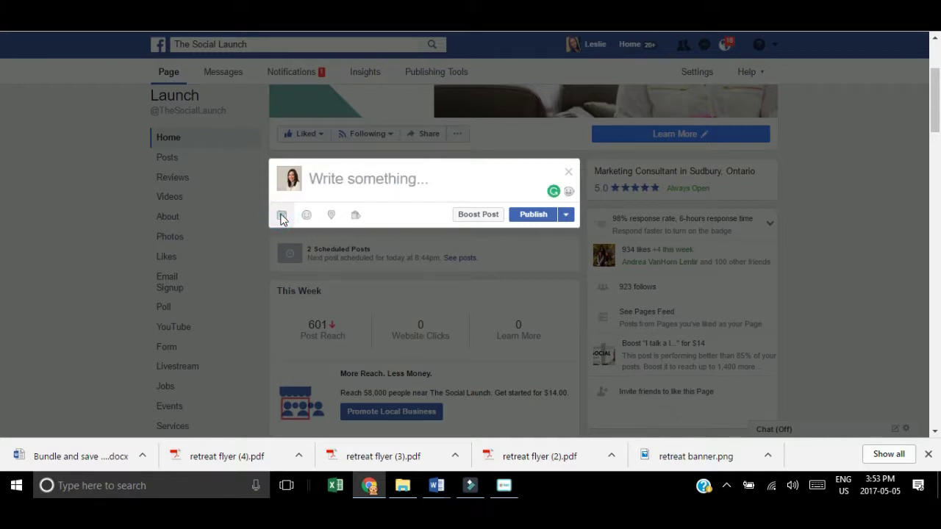
left_click(281, 216)
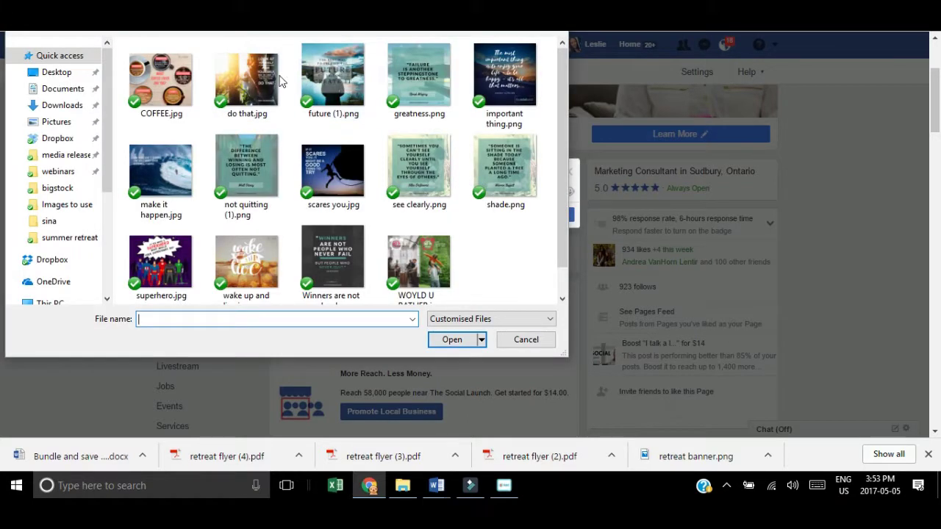
scroll(504, 264, "down", 1)
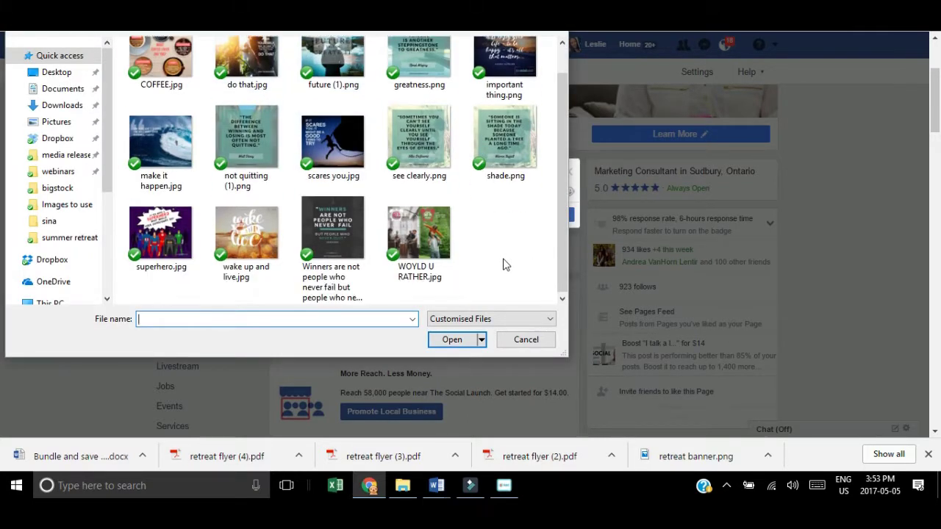
scroll(504, 264, "up", 1)
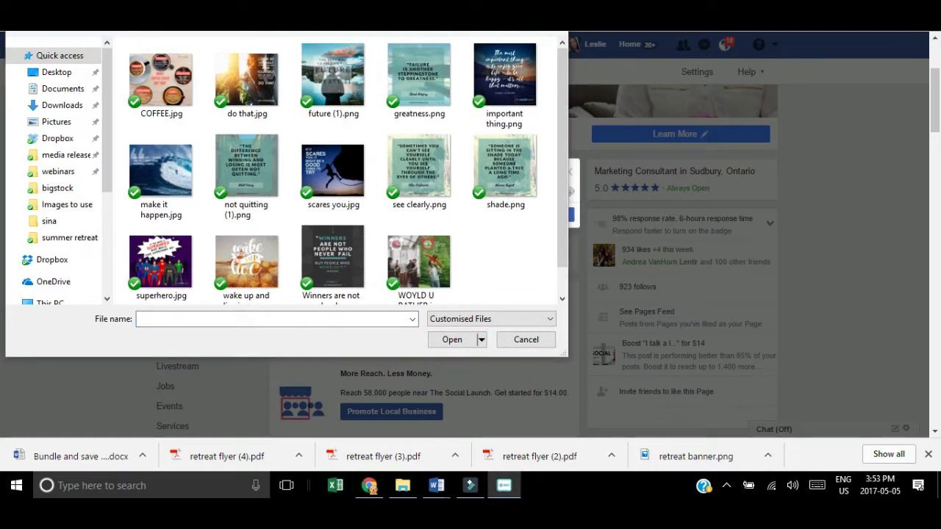
left_click_drag(217, 2, 397, 46)
key("Escape")
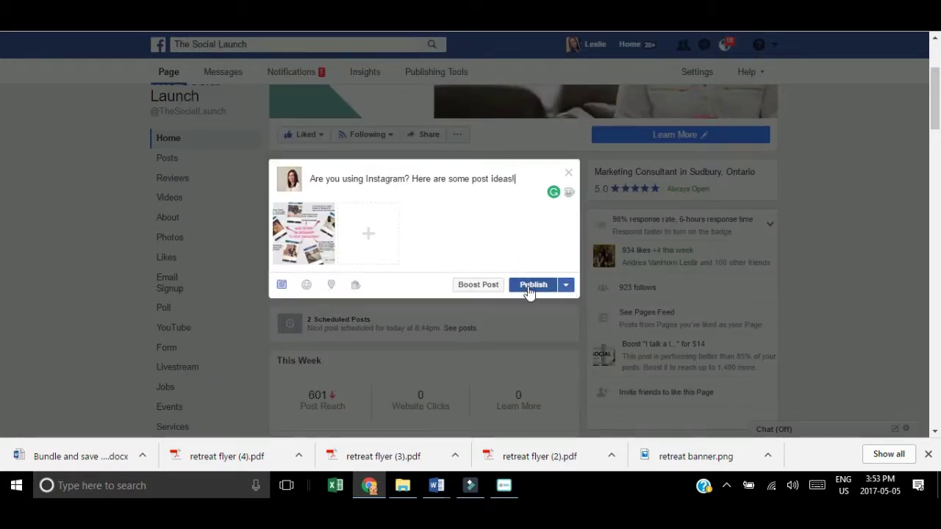
left_click(567, 289)
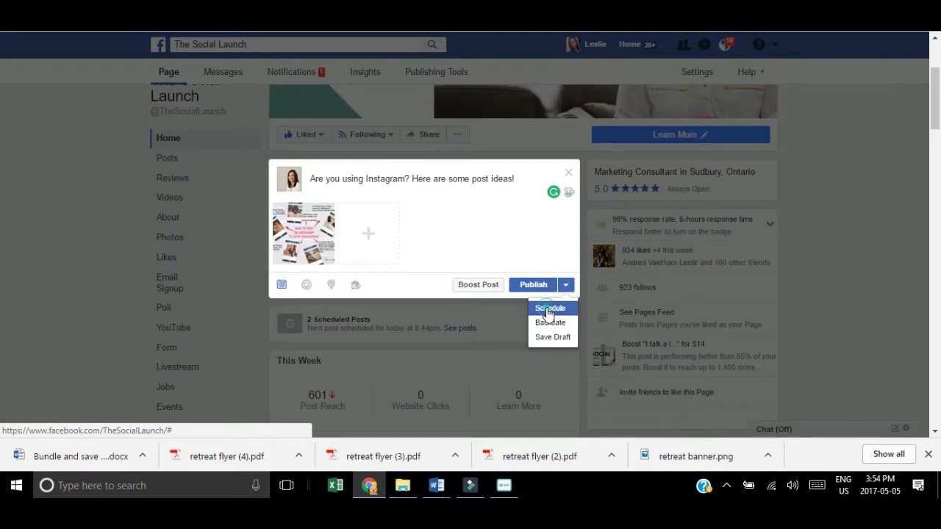
Choose Schedule from the Publish options to open the Schedule Post dialog.
left_click(548, 310)
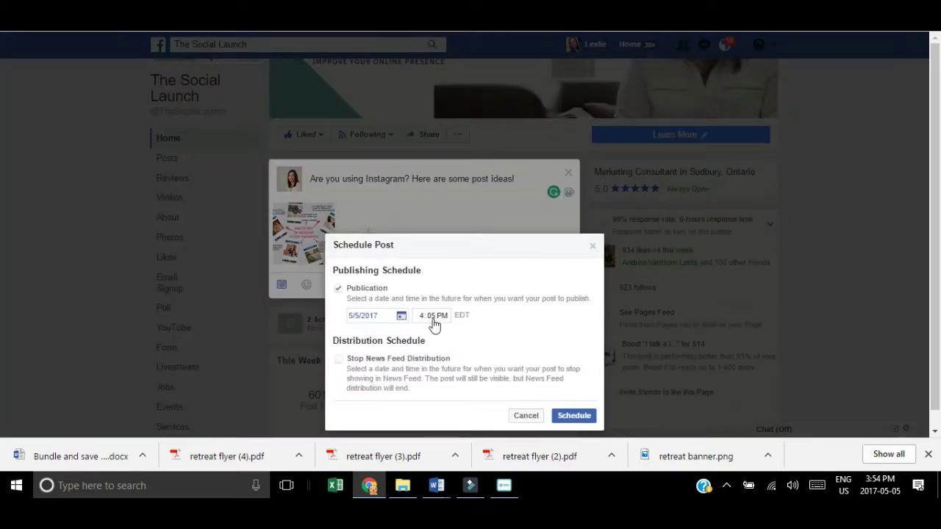
Set the post to publish on May 6, 2017 at 12:05 PM and confirm Schedule.
left_click(401, 316)
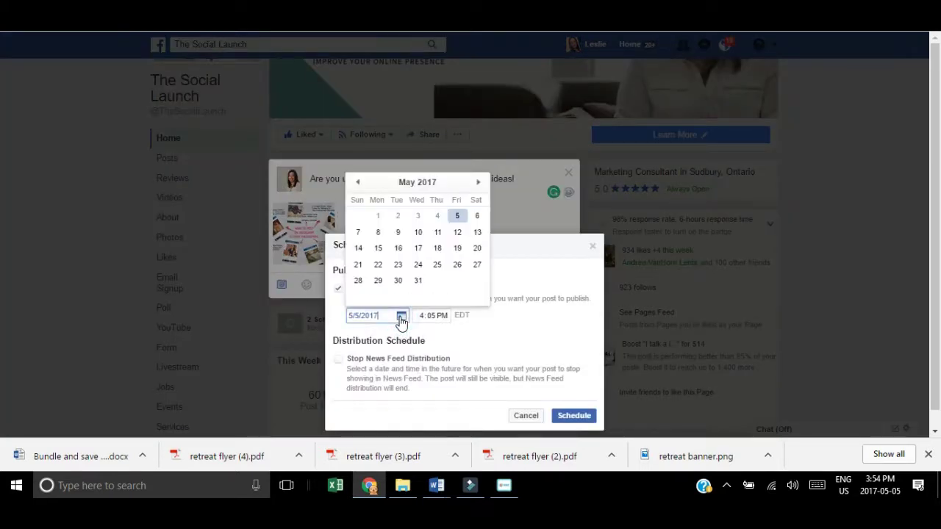
left_click(477, 216)
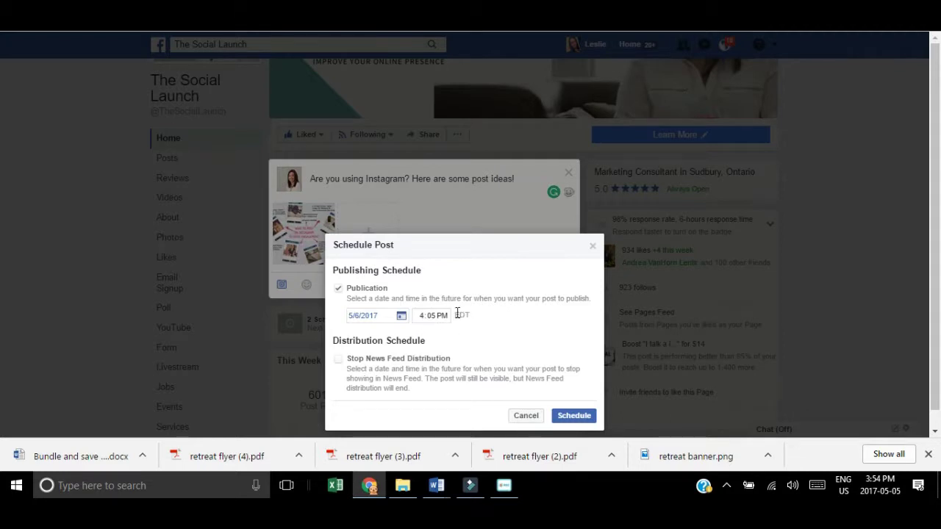
left_click(421, 317)
type("12")
left_click(577, 417)
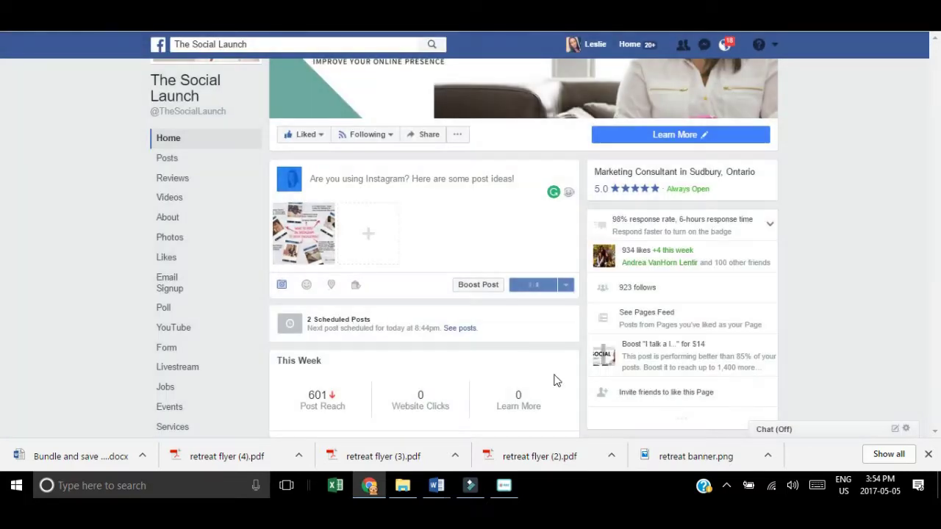
left_click(0, 152)
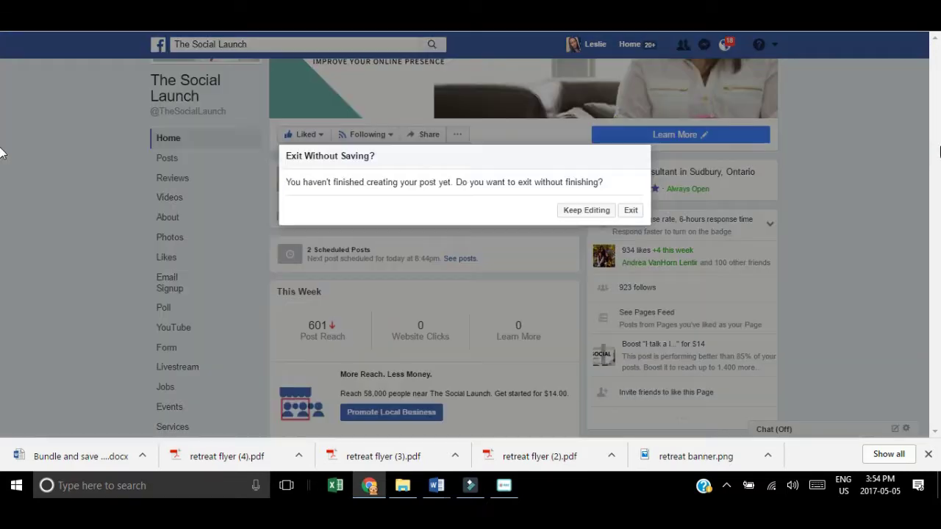
Dismiss the 'Exit Without Saving?' prompt and scroll to the 3 scheduled posts notice.
left_click(599, 211)
scroll(2, 113, "down", 1)
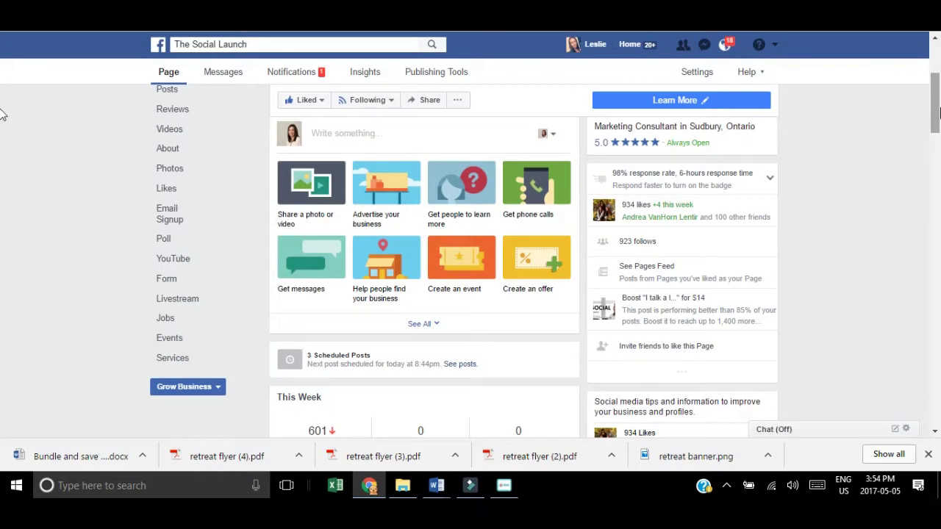
scroll(2, 113, "up", 1)
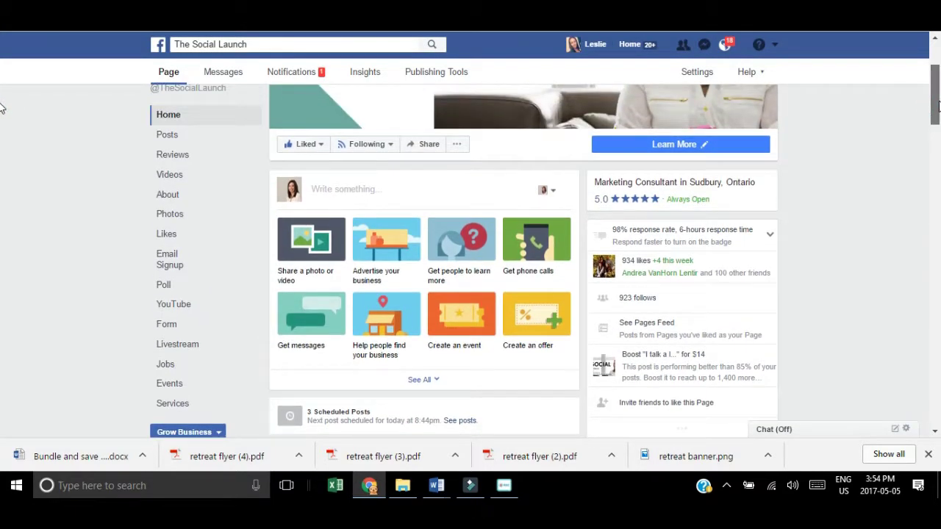
scroll(3, 114, "down", 1)
scroll(2, 112, "down", 1)
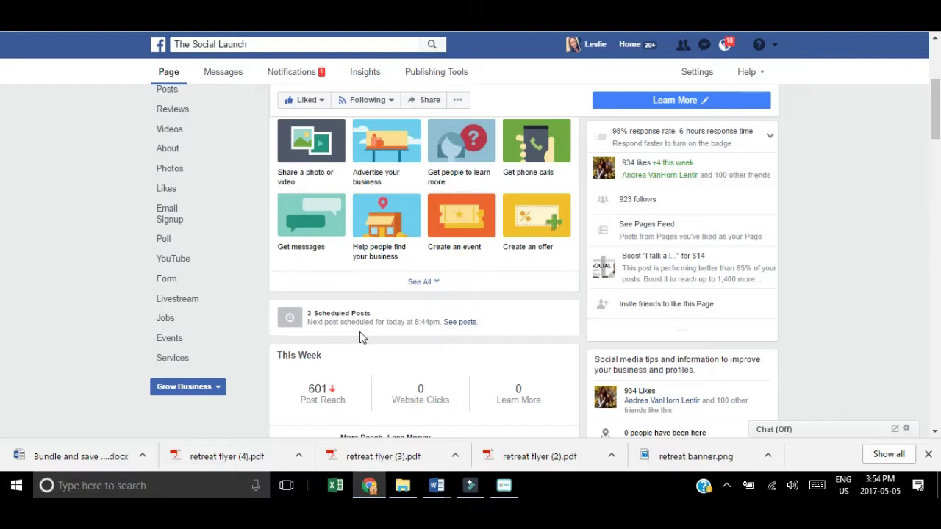
Open the Scheduled Posts list showing posts for May 5, May 6 and May 8, 2017.
left_click(465, 324)
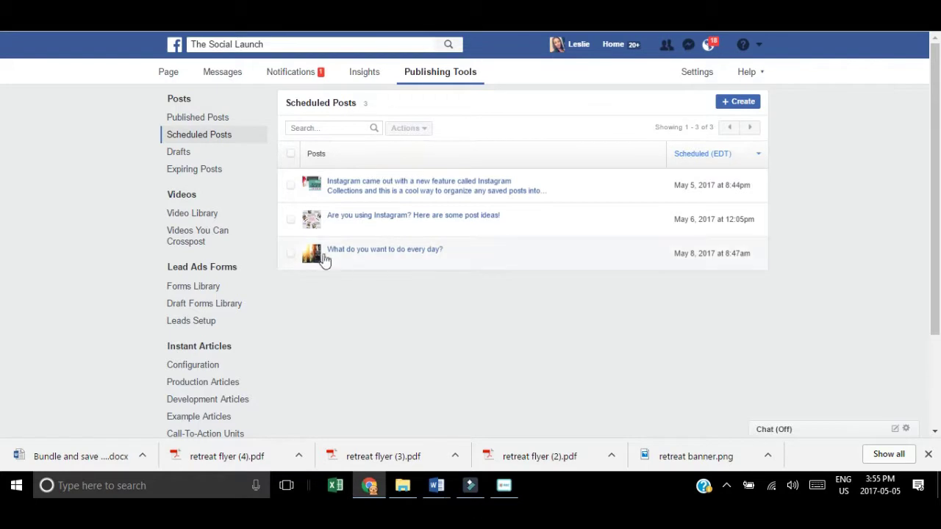
left_click(438, 188)
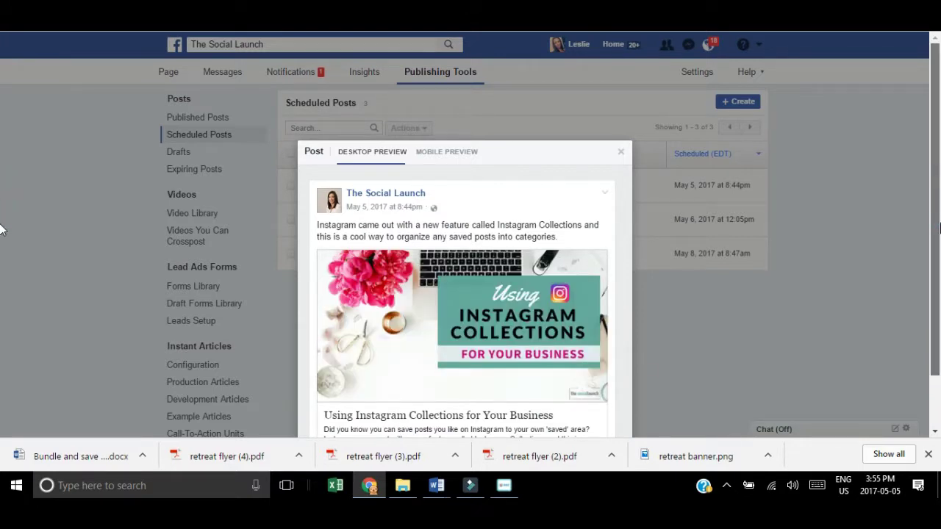
scroll(937, 327, "down", 1)
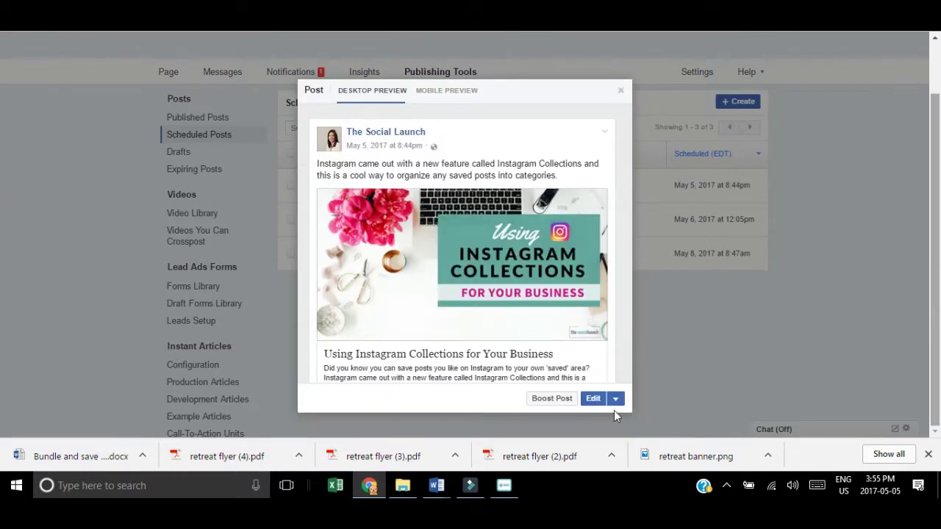
scroll(771, 326, "down", 1)
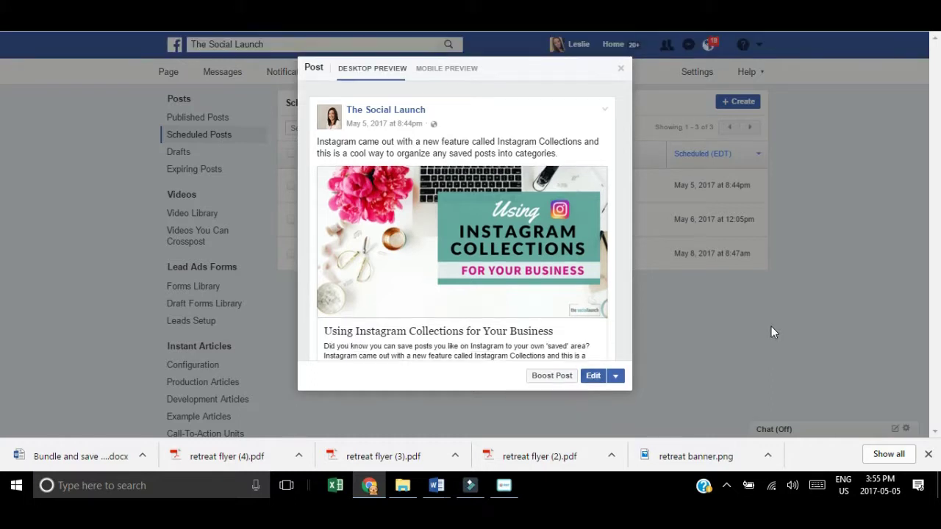
left_click(615, 377)
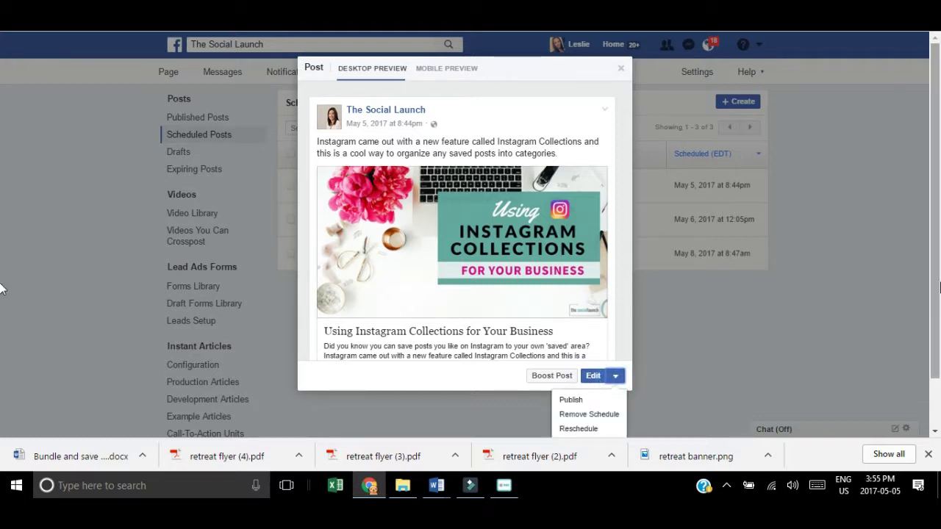
left_click_drag(934, 319, 933, 351)
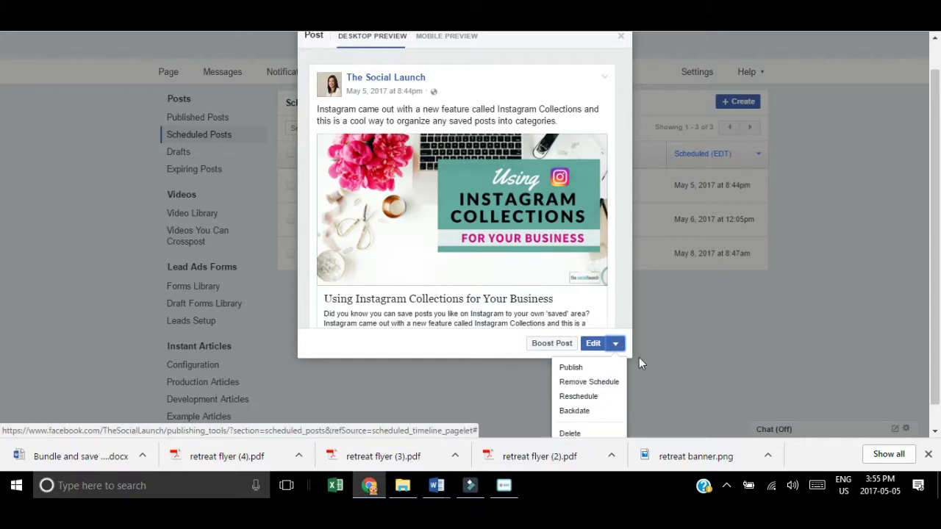
left_click(621, 37)
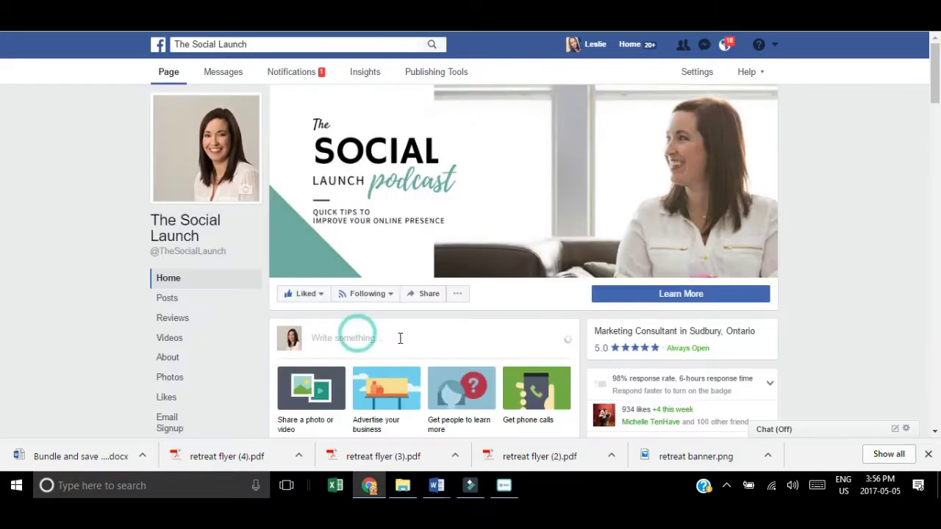
Return to the page home and write a new post reading 'test post'.
left_click(399, 337)
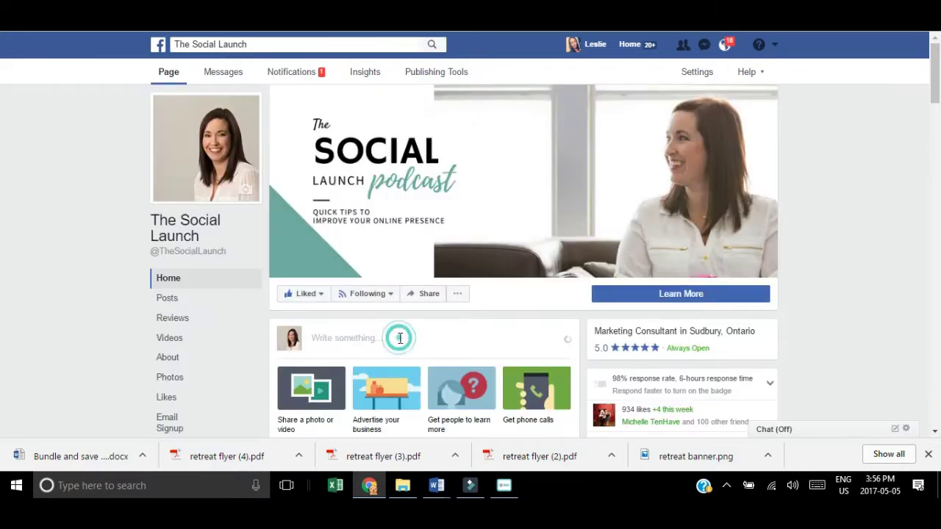
left_click(350, 336)
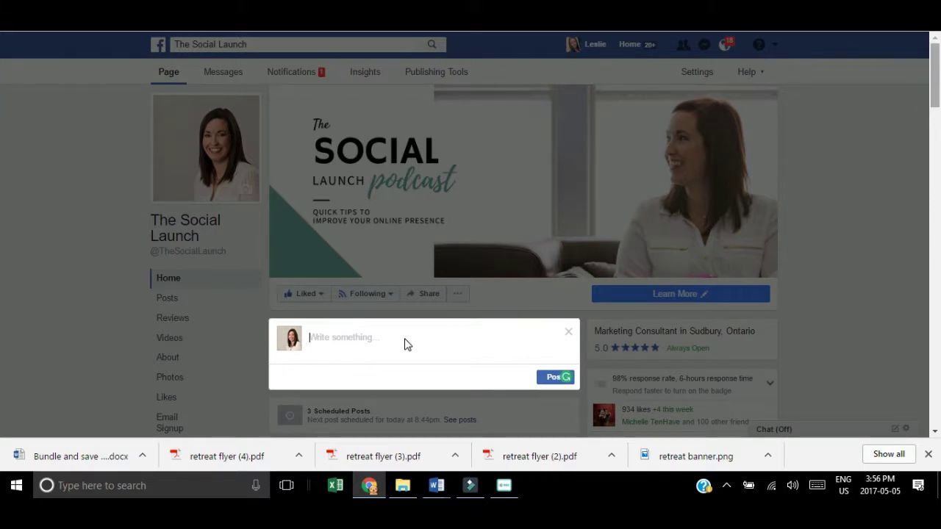
scroll(404, 340, "down", 3)
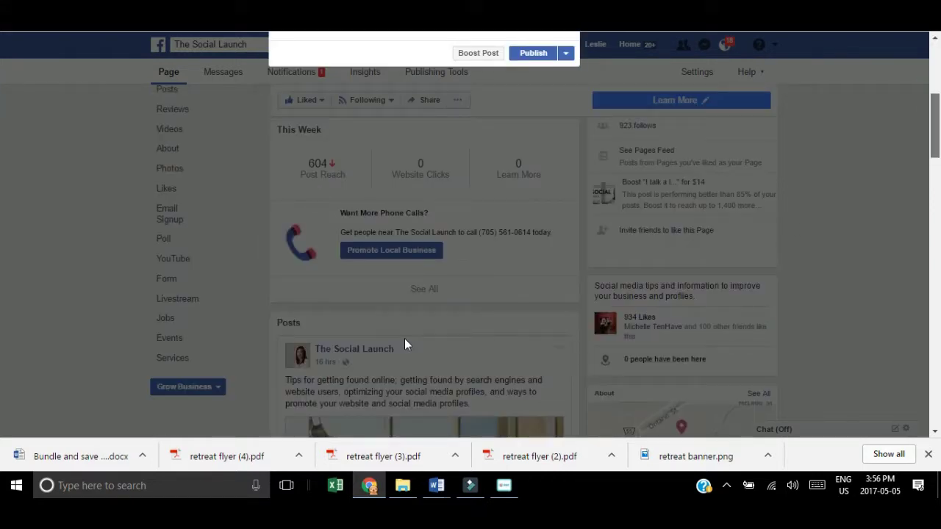
type("tes")
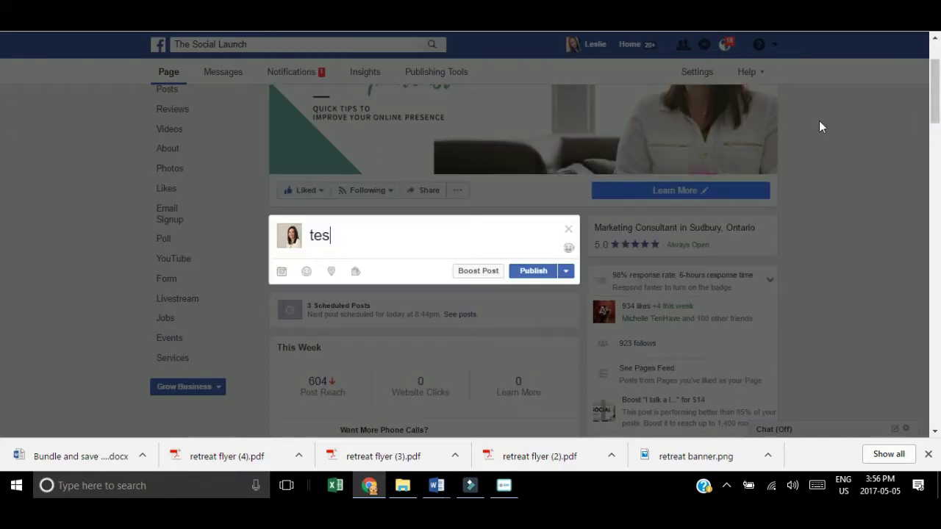
type("t post")
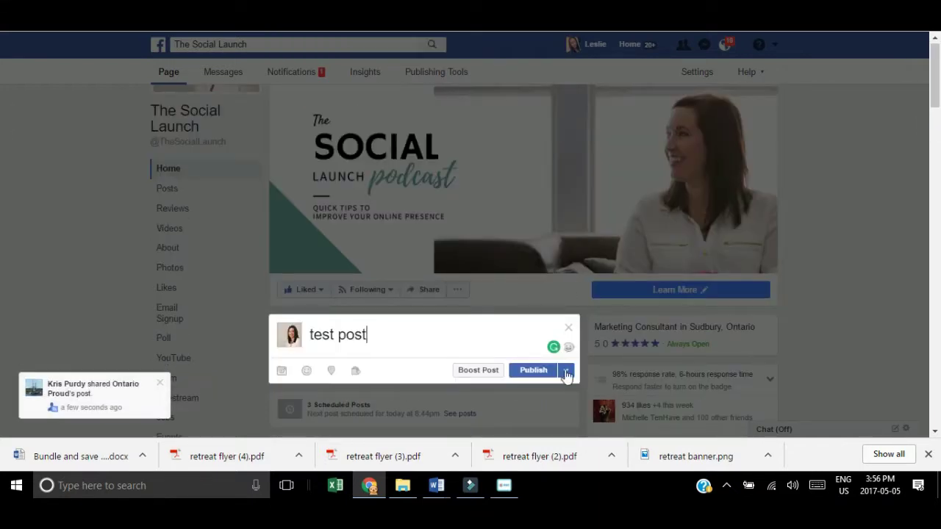
left_click(566, 371)
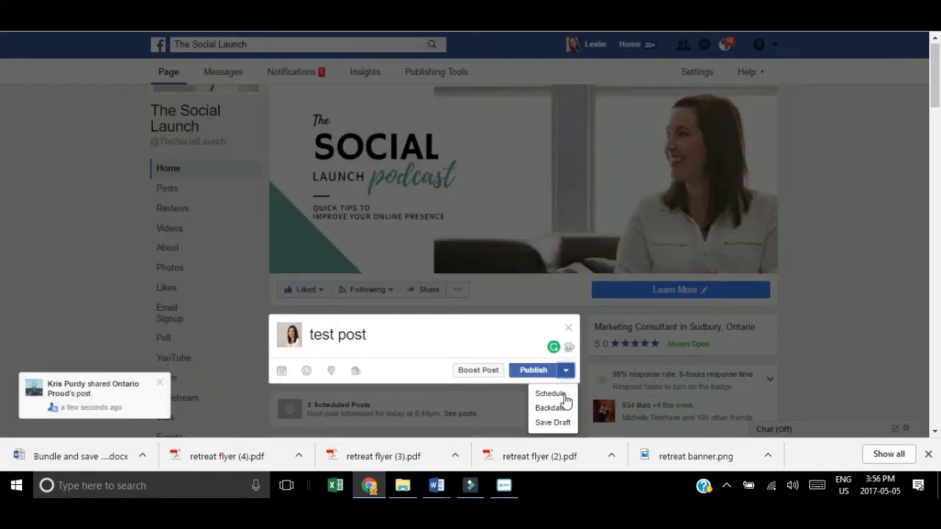